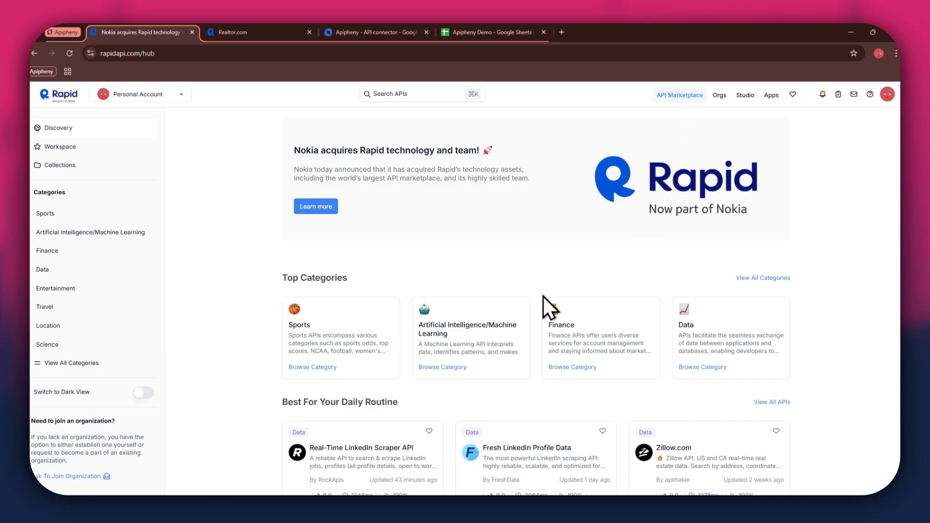
# Search the RapidAPI hub for "realtor" and browse the 27 matching real-estate APIs
pyautogui.scroll(-5, 542, 296)
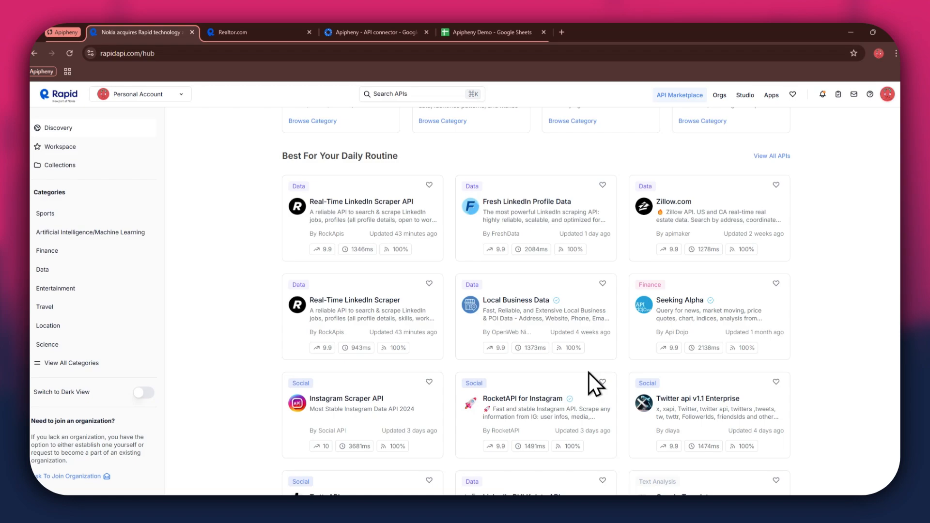
pyautogui.scroll(5, 588, 373)
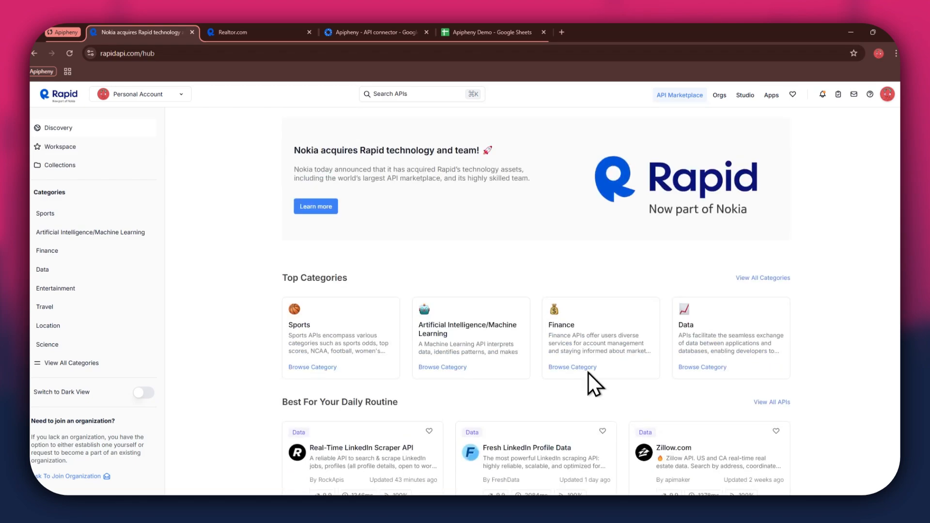
pyautogui.click(407, 95)
pyautogui.write('realtor')
pyautogui.press('Return')
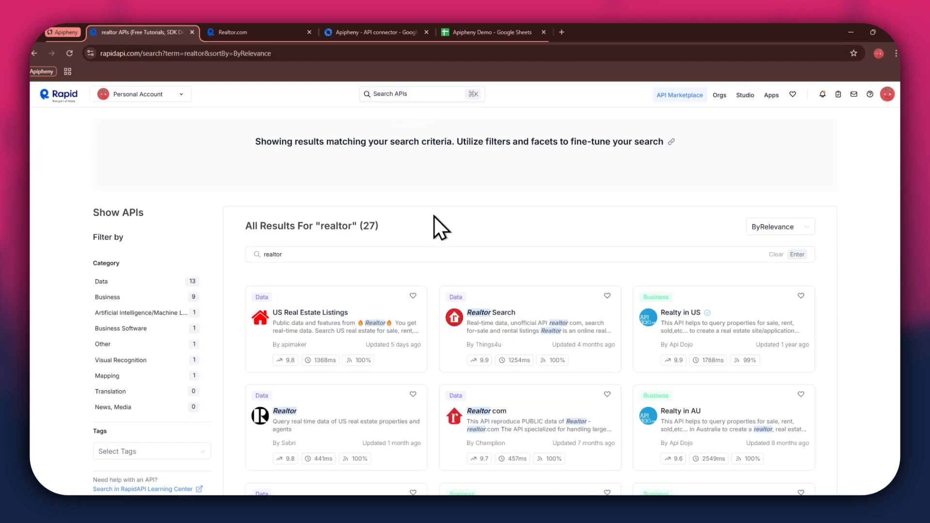
pyautogui.scroll(-3, 559, 306)
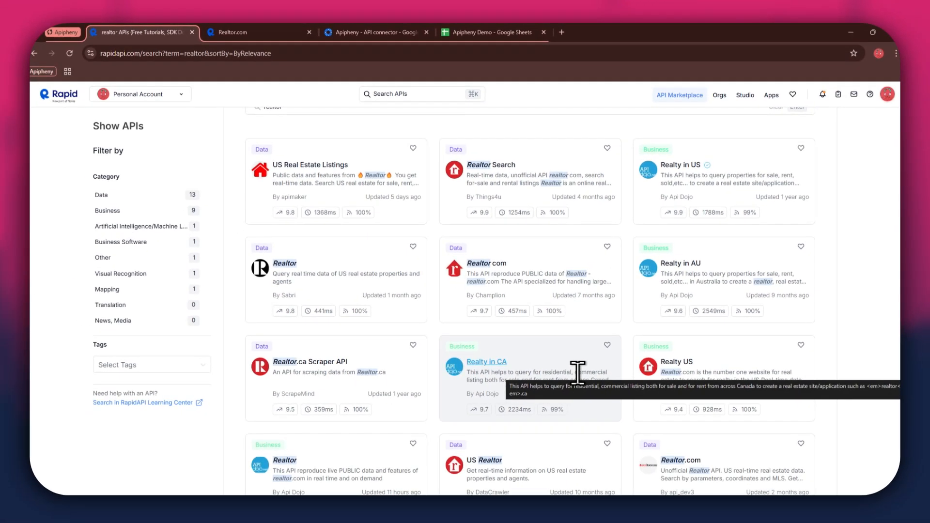
# Switch to the Realtor.com API page showing its Property Details endpoint playground
pyautogui.click(269, 35)
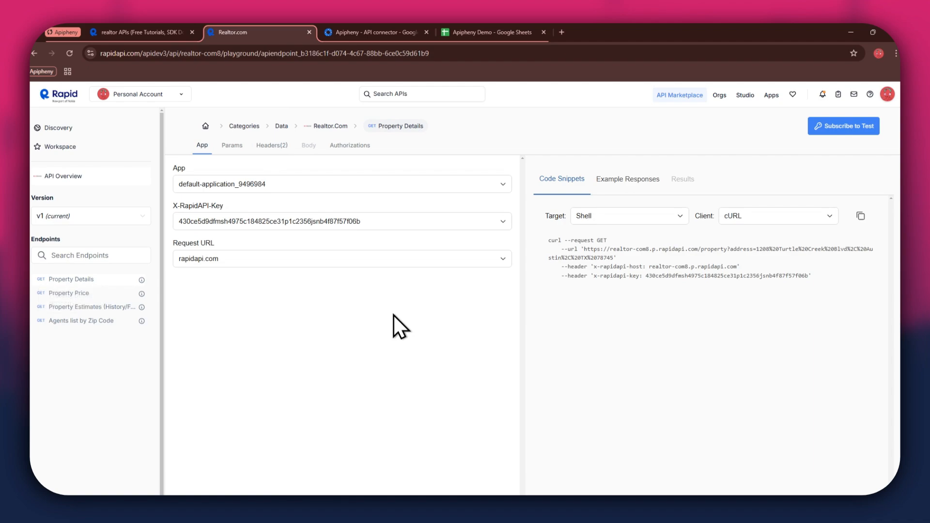
# Subscribe to the Realtor.com API's free $0.00 Basic plan
pyautogui.click(844, 141)
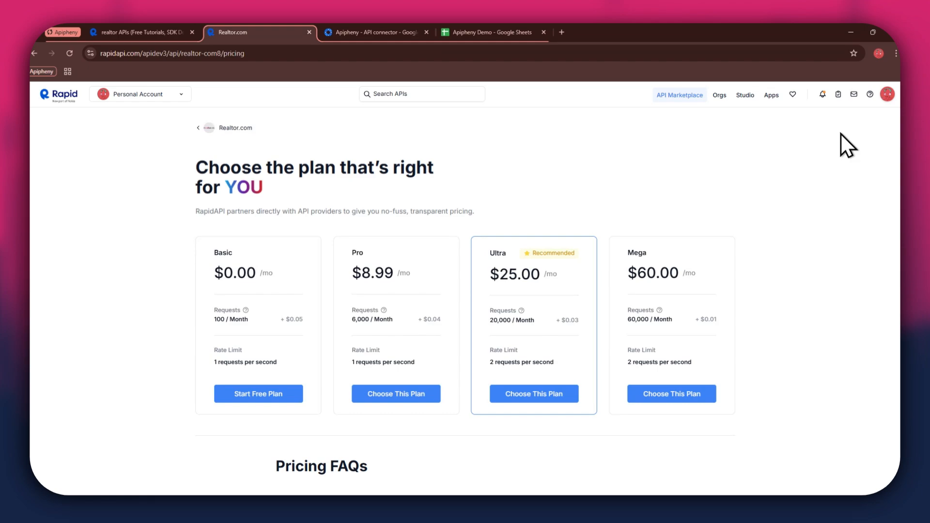
pyautogui.moveTo(221, 256); pyautogui.dragTo(682, 253)
pyautogui.click(295, 393)
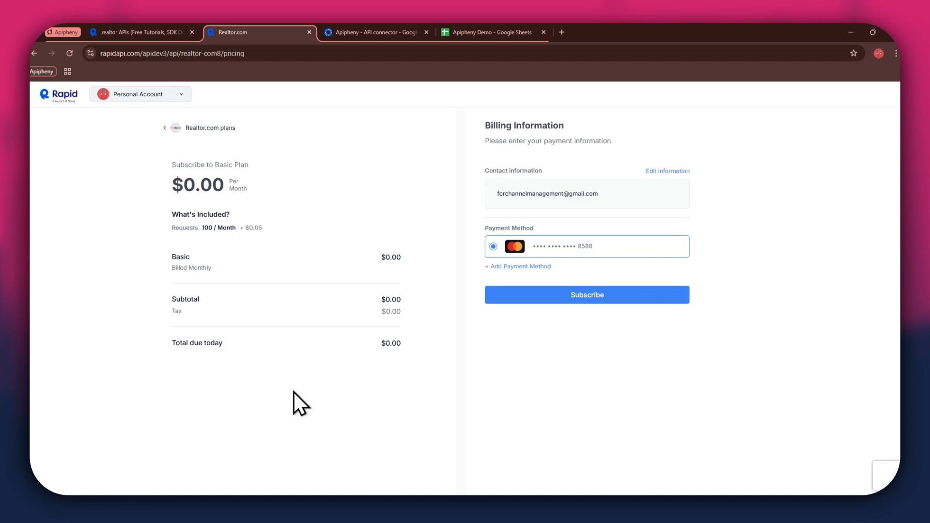
pyautogui.click(598, 299)
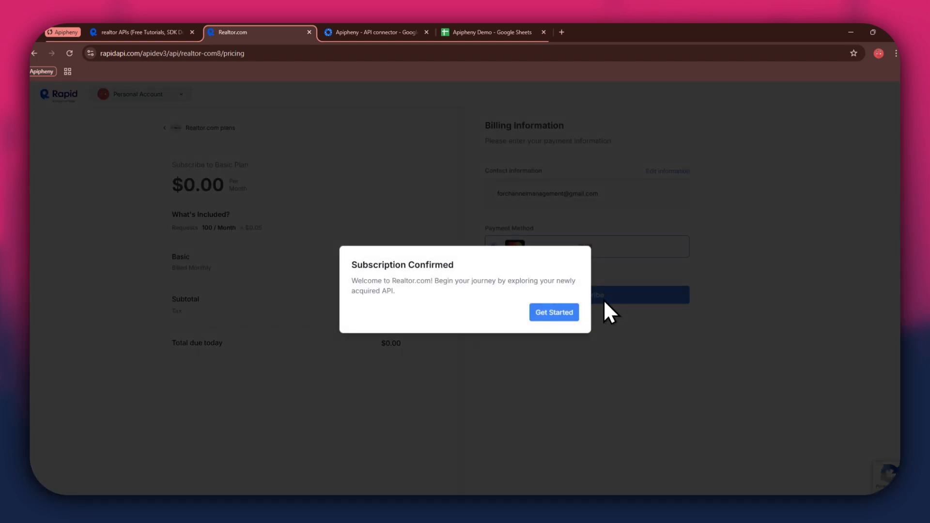
pyautogui.click(557, 312)
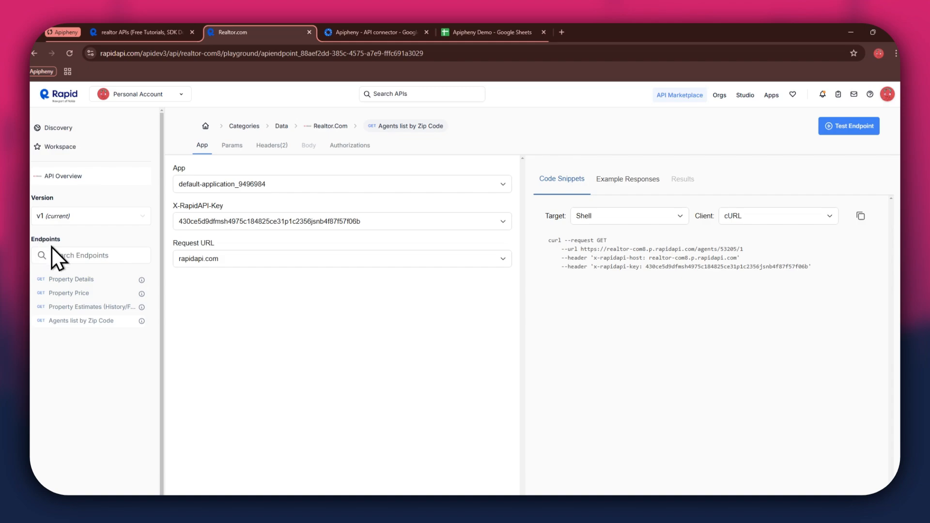
# Select the Property Details endpoint, then go to Apipheny's Workspace Marketplace listing
pyautogui.click(101, 285)
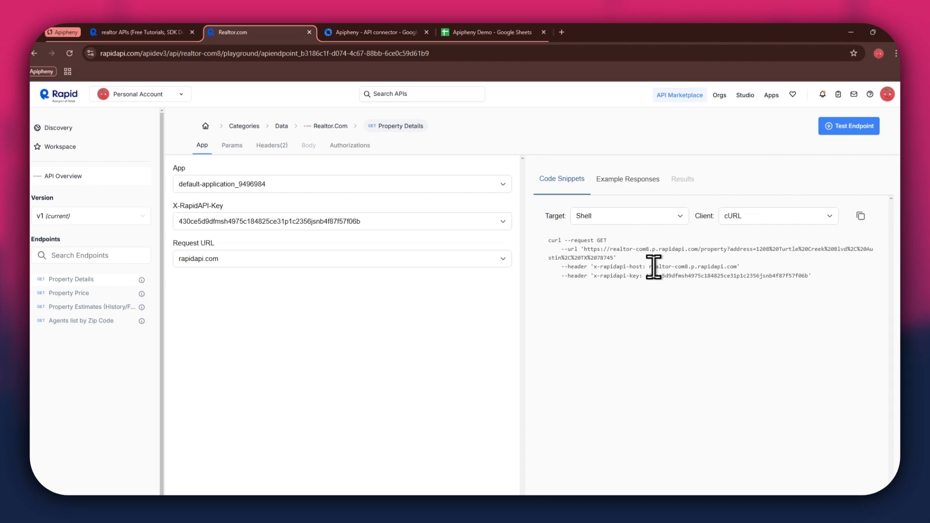
pyautogui.click(351, 30)
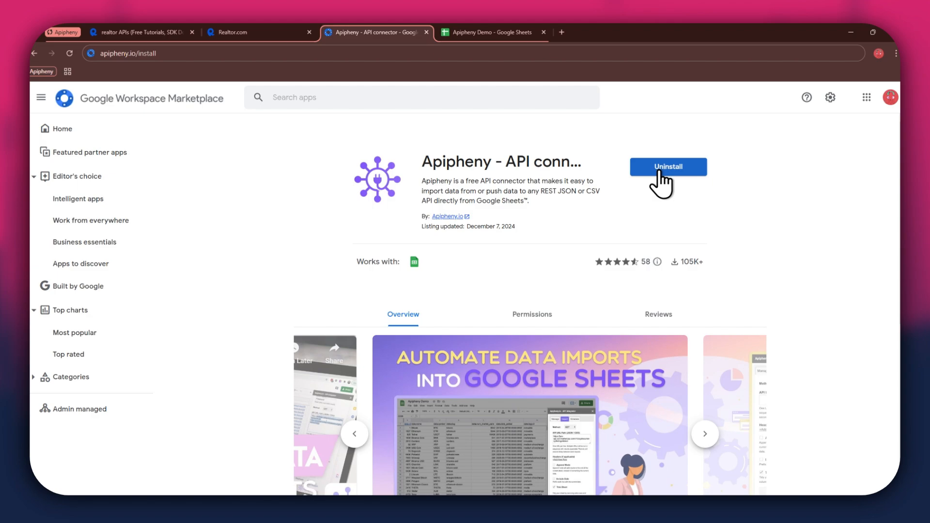
# Switch to the blank Apipheny Demo spreadsheet
pyautogui.click(481, 32)
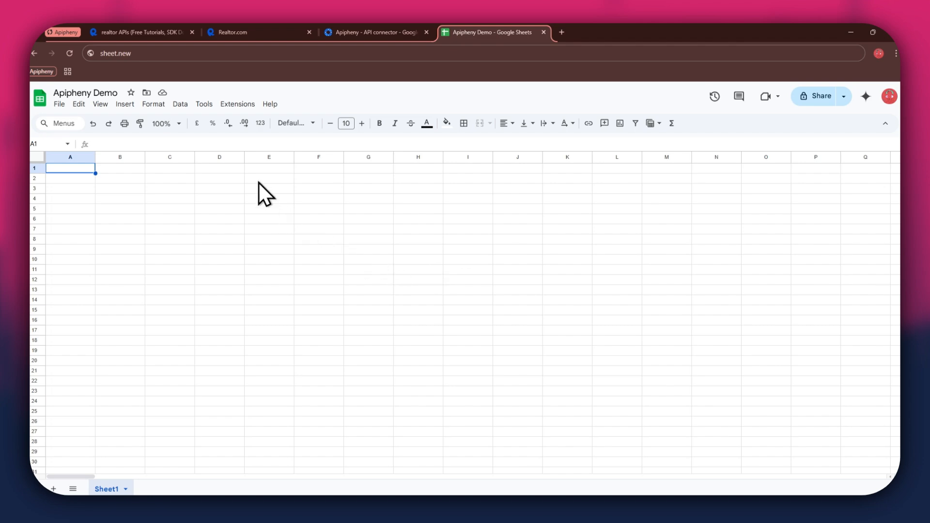
# Open the Apipheny API connector's Import API sidebar from the Extensions menu
pyautogui.click(224, 106)
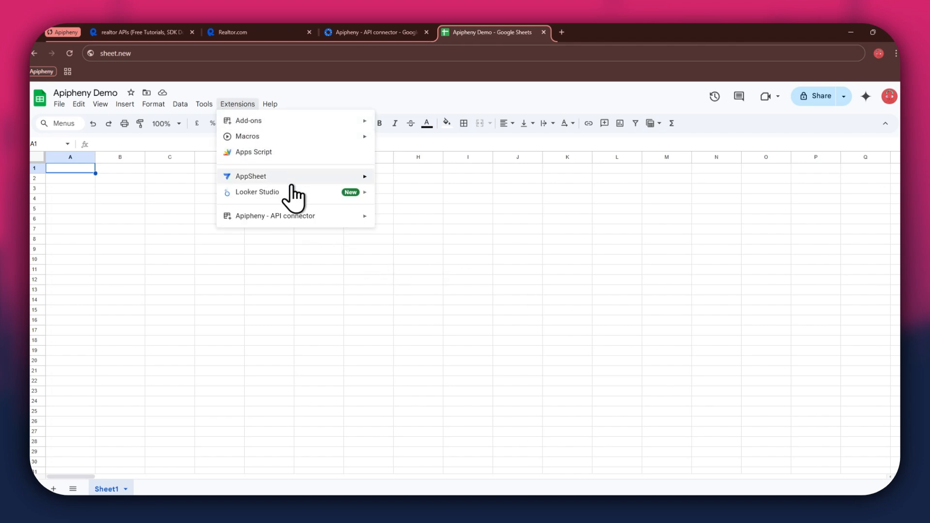
pyautogui.moveTo(348, 219)
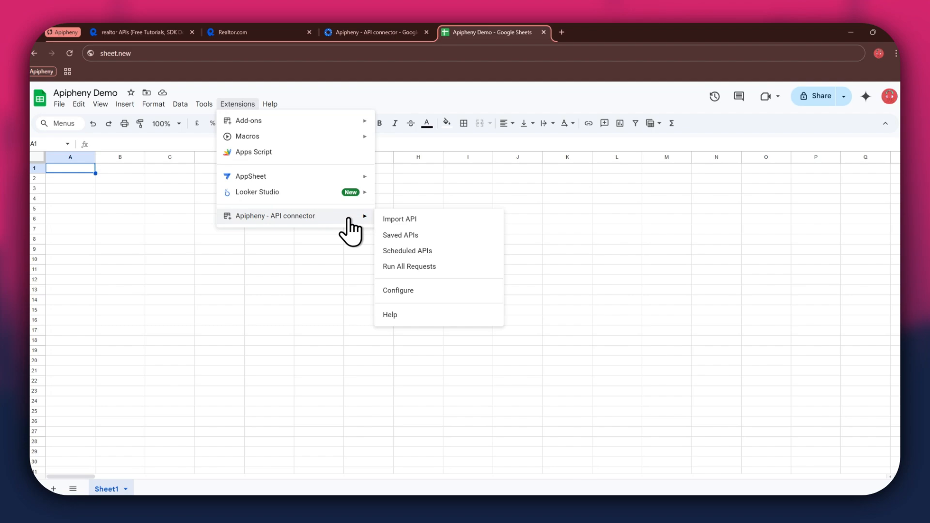
pyautogui.click(426, 220)
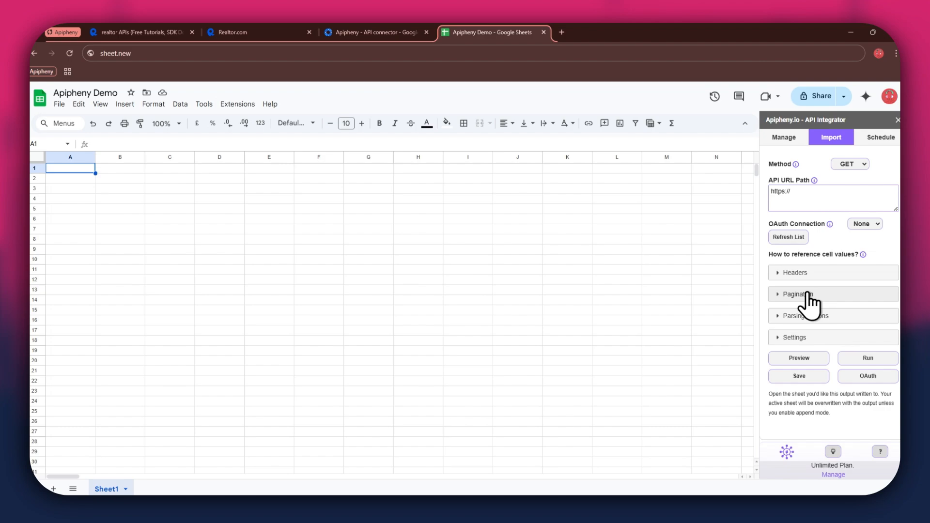
# Copy the Realtor.com property request URL into Apipheny's API URL Path field
pyautogui.click(262, 30)
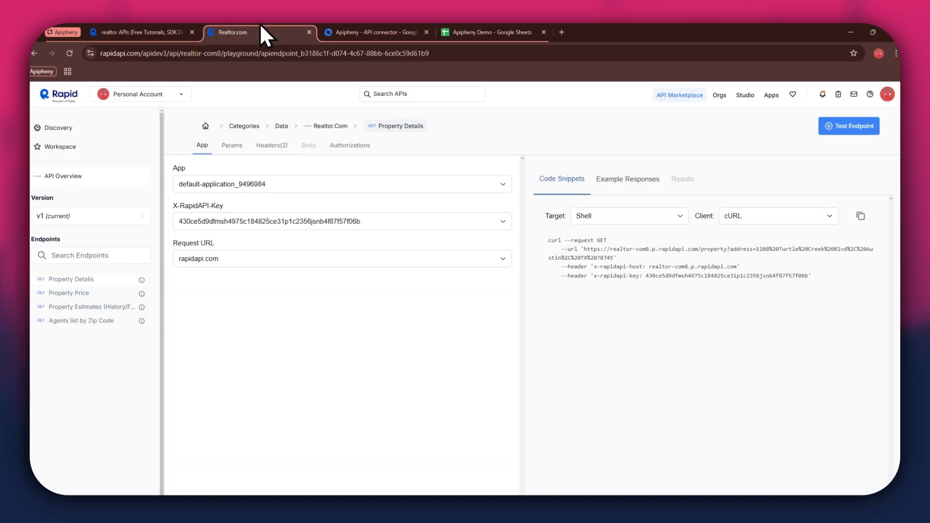
pyautogui.moveTo(584, 249); pyautogui.dragTo(610, 261)
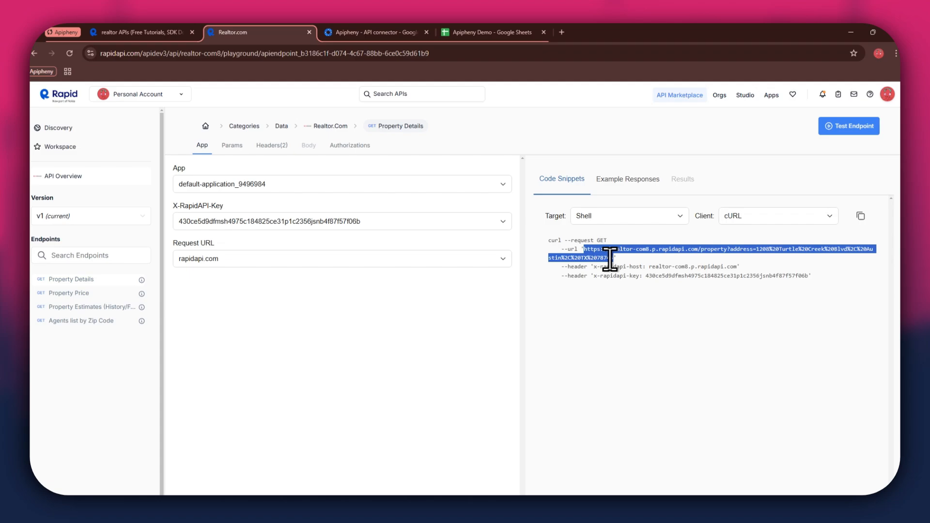
pyautogui.click(463, 33)
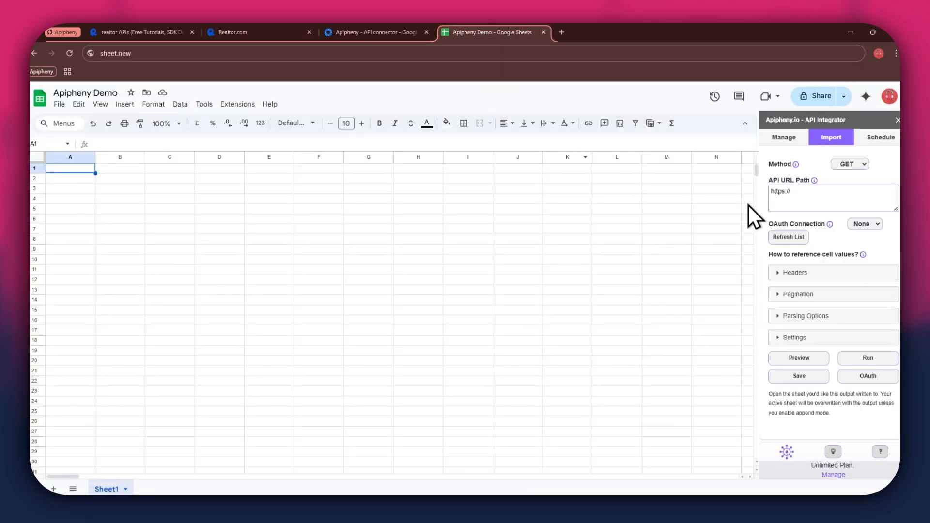
pyautogui.click(819, 192)
pyautogui.hotkey('ctrl', 'a')
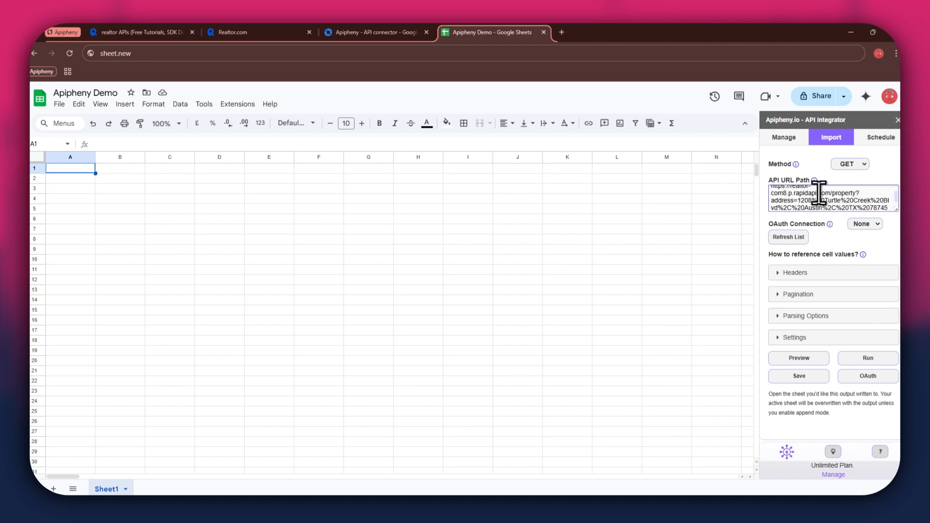
# Expand the request Headers section and add two empty header rows
pyautogui.click(795, 272)
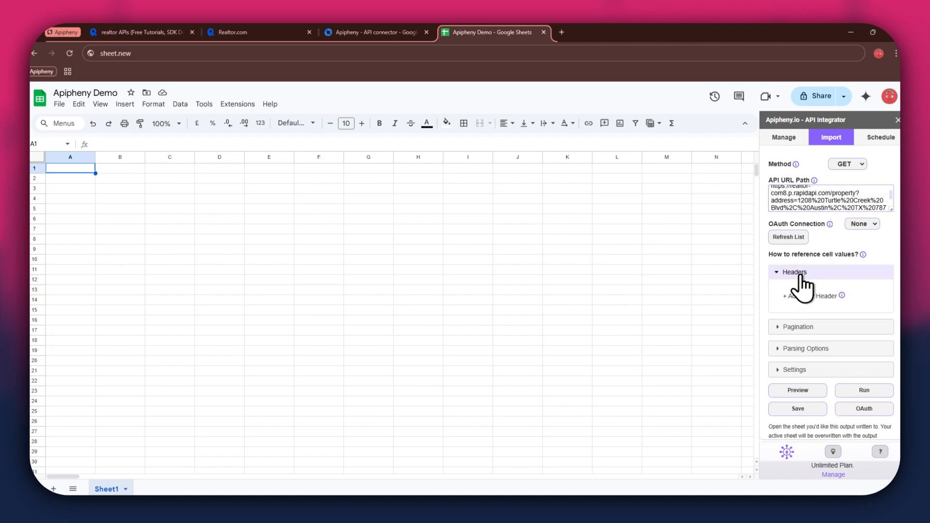
pyautogui.click(793, 301)
pyautogui.click(795, 312)
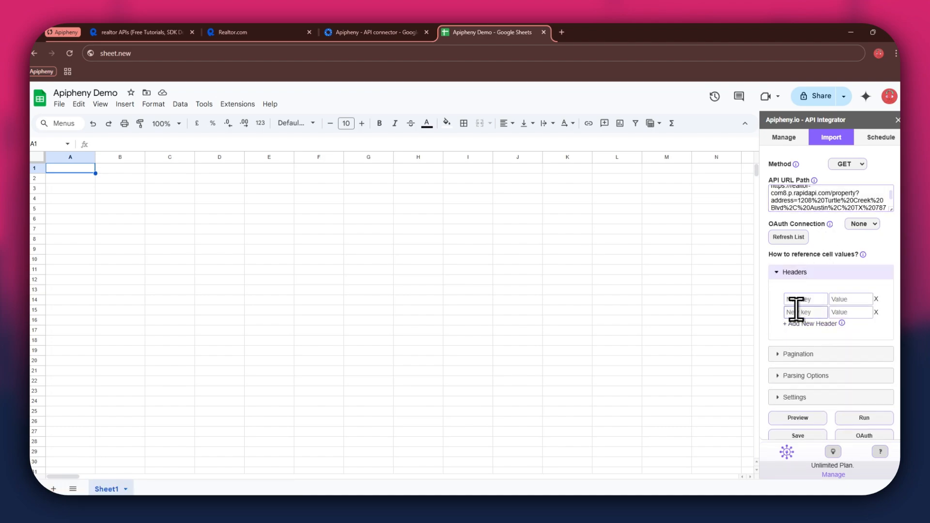
pyautogui.click(799, 299)
pyautogui.click(233, 32)
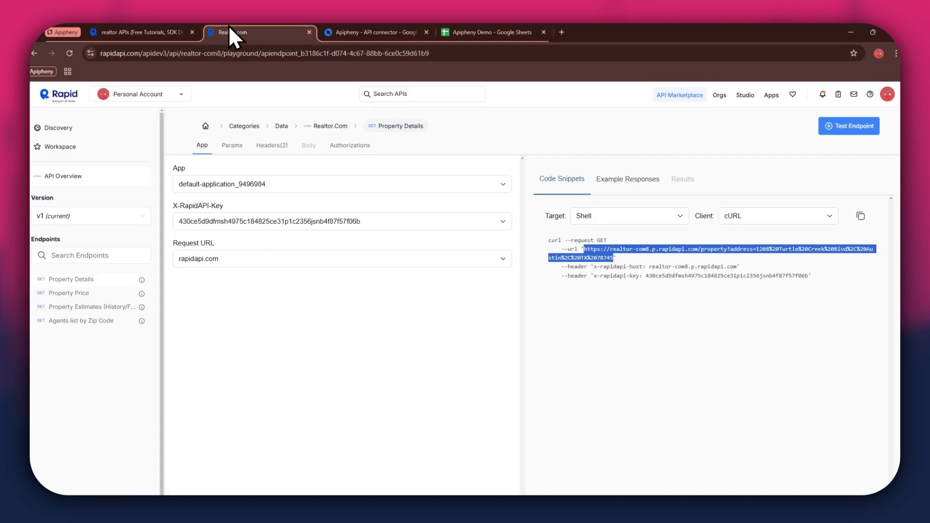
# Fill the first header with x-rapidapi-host and value realtor-com8.p.rapidapi.com
pyautogui.moveTo(595, 267); pyautogui.dragTo(640, 269)
pyautogui.hotkey('ctrl', 'c')
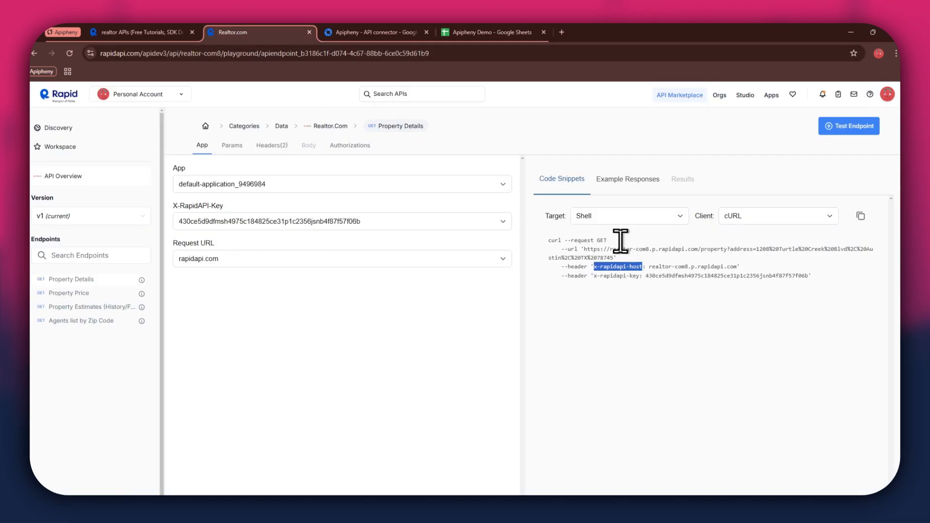
pyautogui.click(498, 32)
pyautogui.hotkey('ctrl', 'v')
pyautogui.click(851, 299)
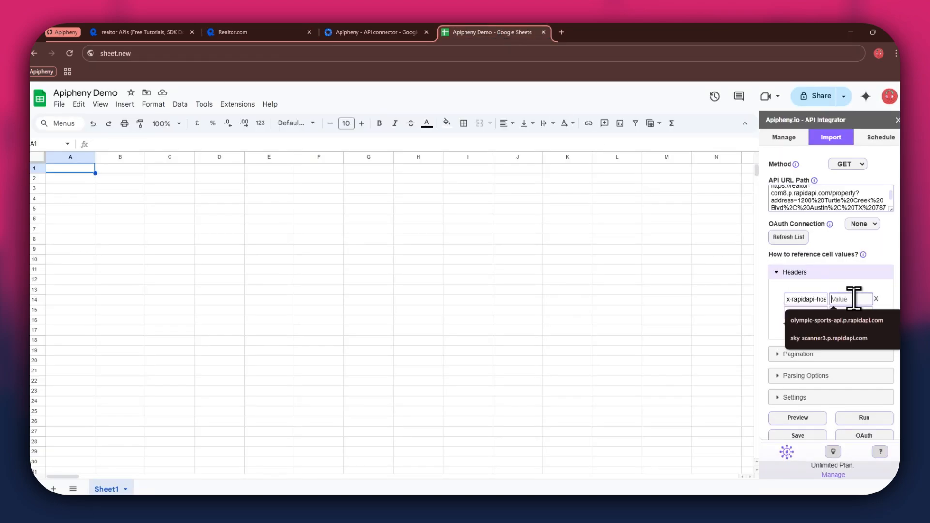
pyautogui.click(235, 34)
pyautogui.moveTo(649, 266); pyautogui.dragTo(724, 268)
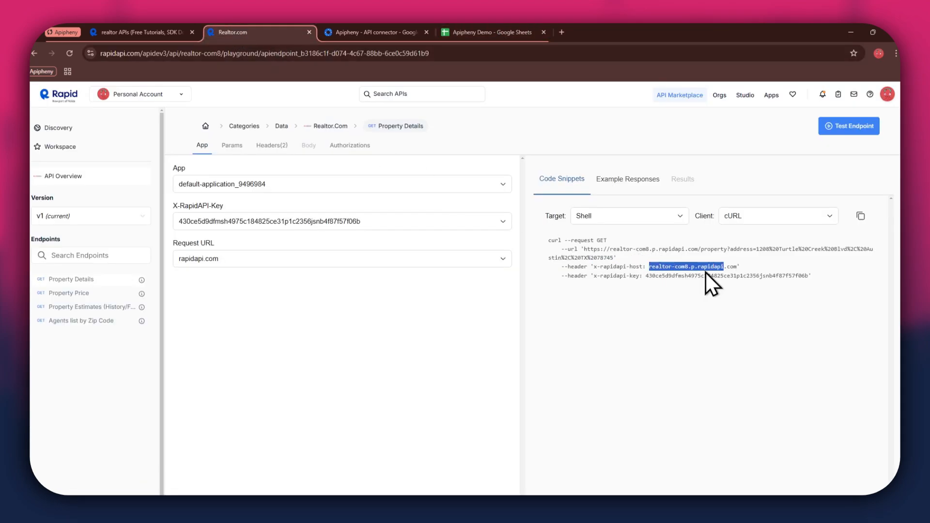
pyautogui.hotkey('ctrl', 'c')
pyautogui.click(506, 32)
pyautogui.hotkey('ctrl', 'v')
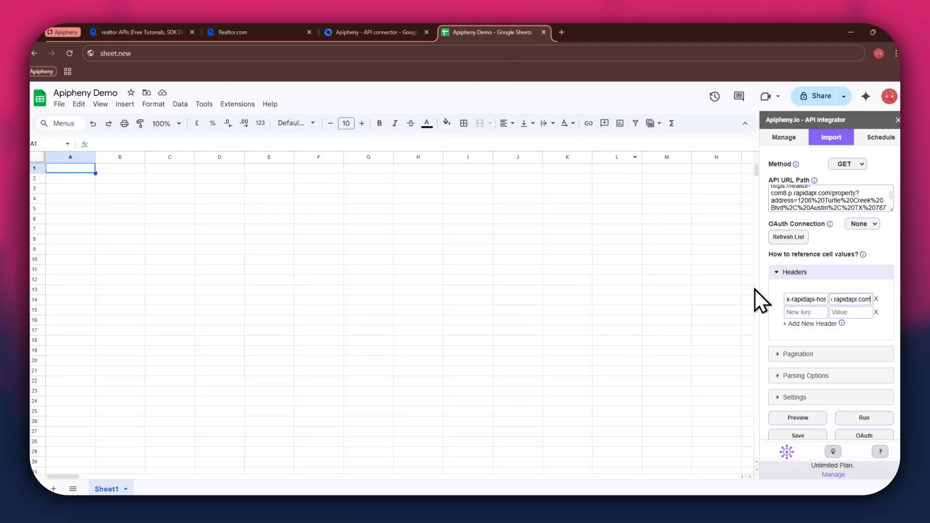
# Add the x-rapidapi-key header with the API key value, then run the request
pyautogui.click(800, 313)
pyautogui.click(266, 33)
pyautogui.moveTo(595, 275); pyautogui.dragTo(627, 276)
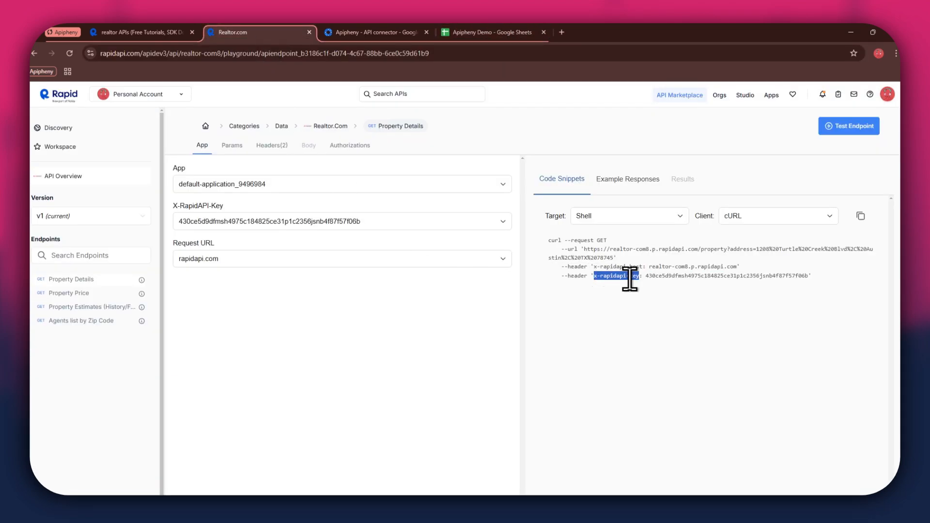
pyautogui.hotkey('ctrl', 'c')
pyautogui.click(478, 33)
pyautogui.hotkey('ctrl', 'v')
pyautogui.press('Tab')
pyautogui.click(261, 32)
pyautogui.doubleClick(673, 278)
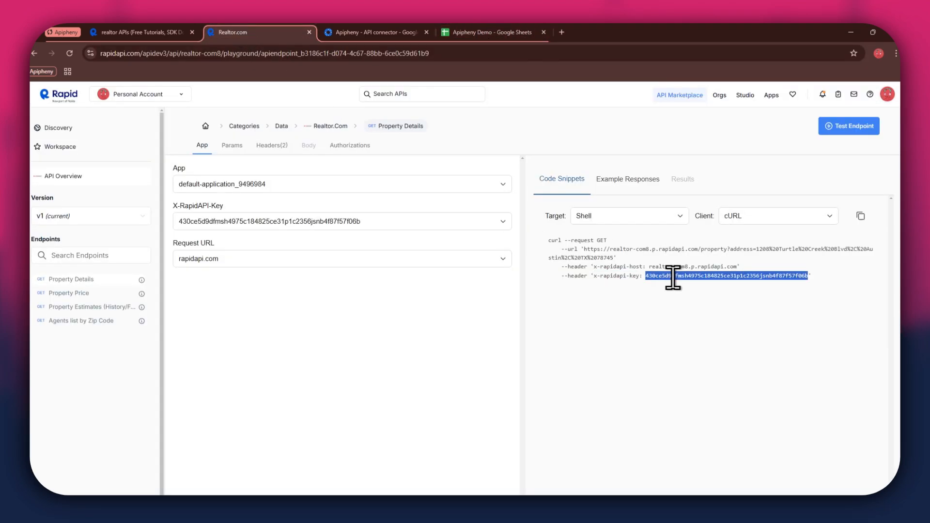
pyautogui.click(493, 32)
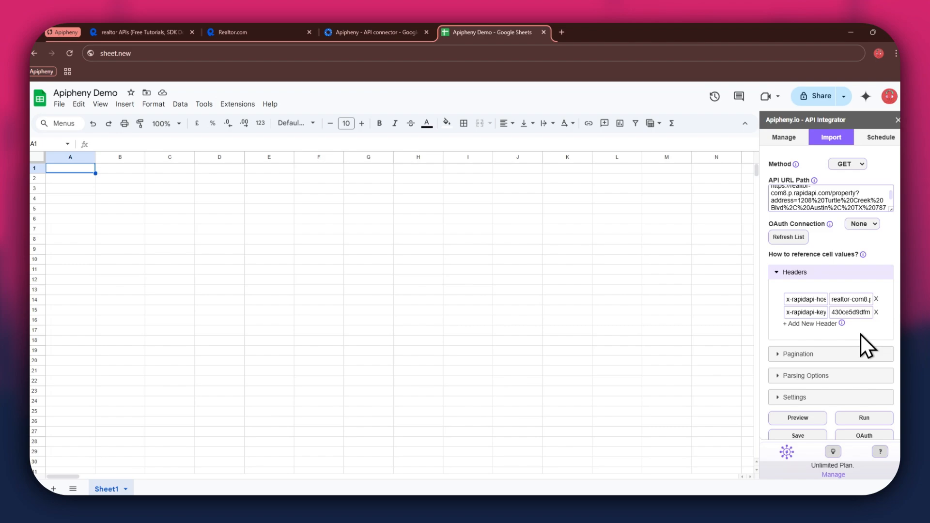
pyautogui.click(875, 420)
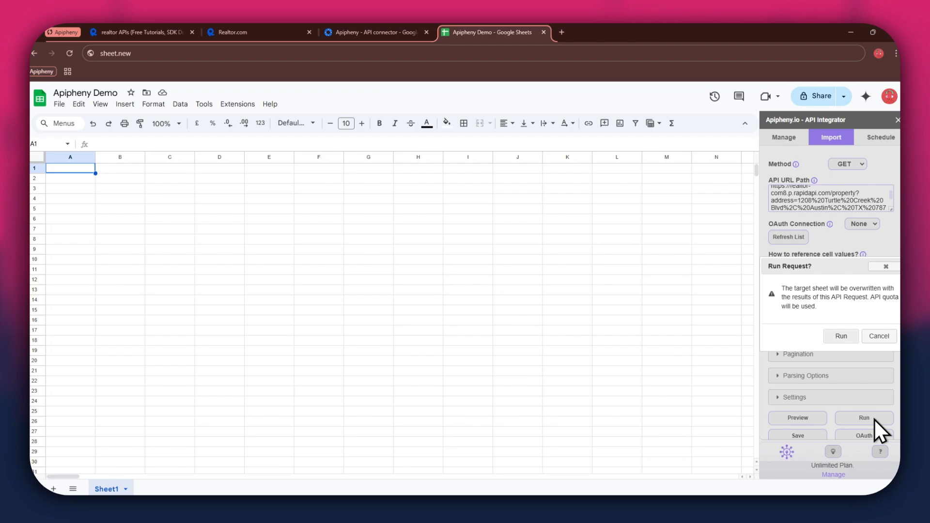
pyautogui.click(843, 339)
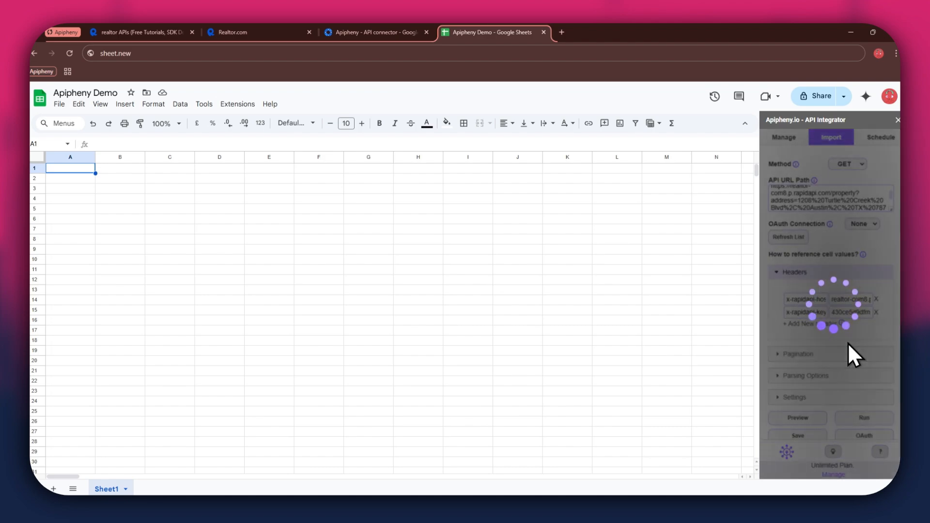